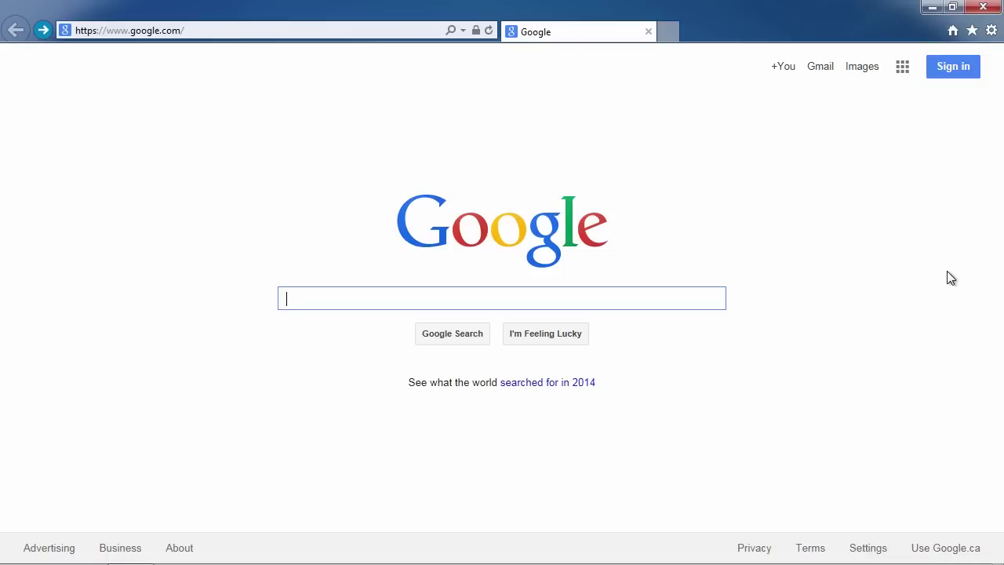
Load easydvdcreator.net and open its Wondershare DVD Creator for Windows product page.
{"action": "left_click", "coordinate": [197, 32]}
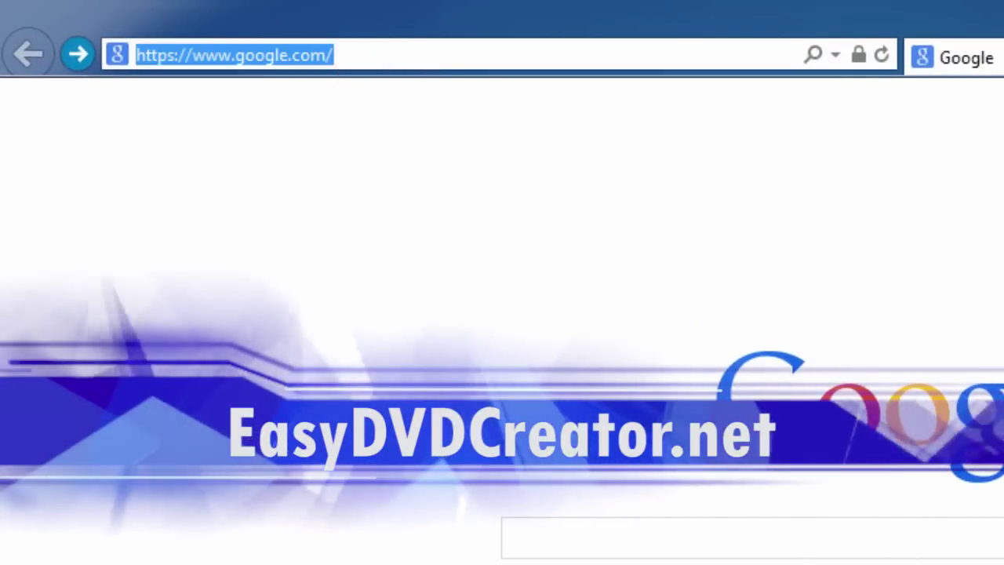
{"action": "type", "text": "easy"}
{"action": "key", "text": "End"}
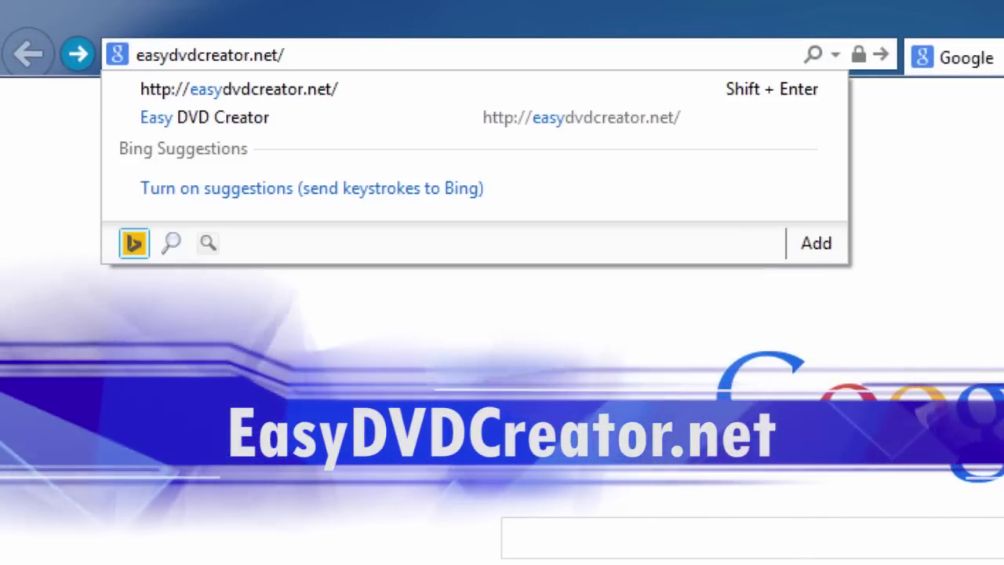
{"action": "key", "text": "Return"}
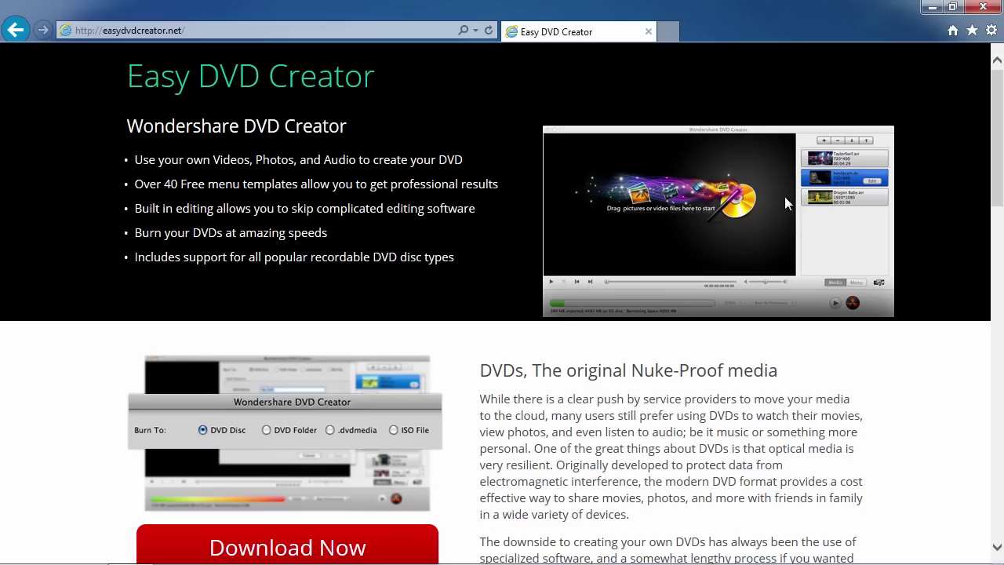
{"action": "scroll", "coordinate": [519, 379], "scroll_direction": "down", "scroll_amount": 1}
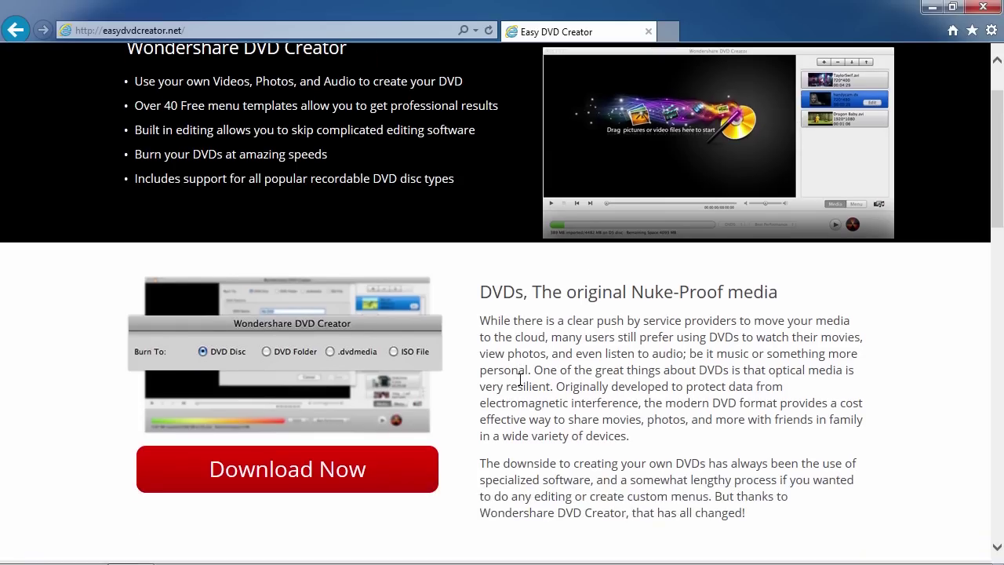
{"action": "left_click", "coordinate": [333, 470]}
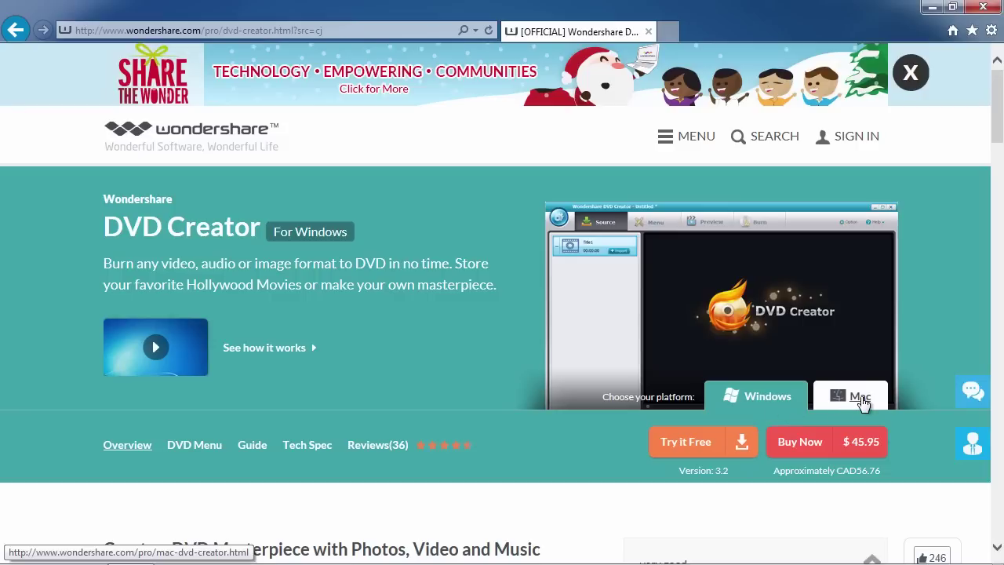
Download the free trial installer dvd-creator_setup_full619.exe and save it to the Desktop.
{"action": "left_click", "coordinate": [692, 448]}
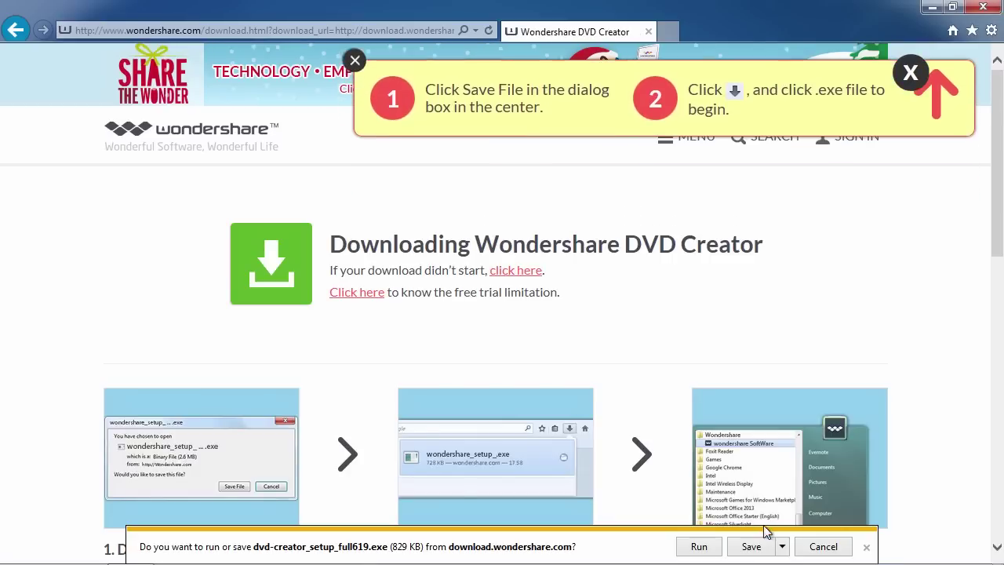
{"action": "left_click", "coordinate": [781, 546]}
{"action": "left_click", "coordinate": [830, 529]}
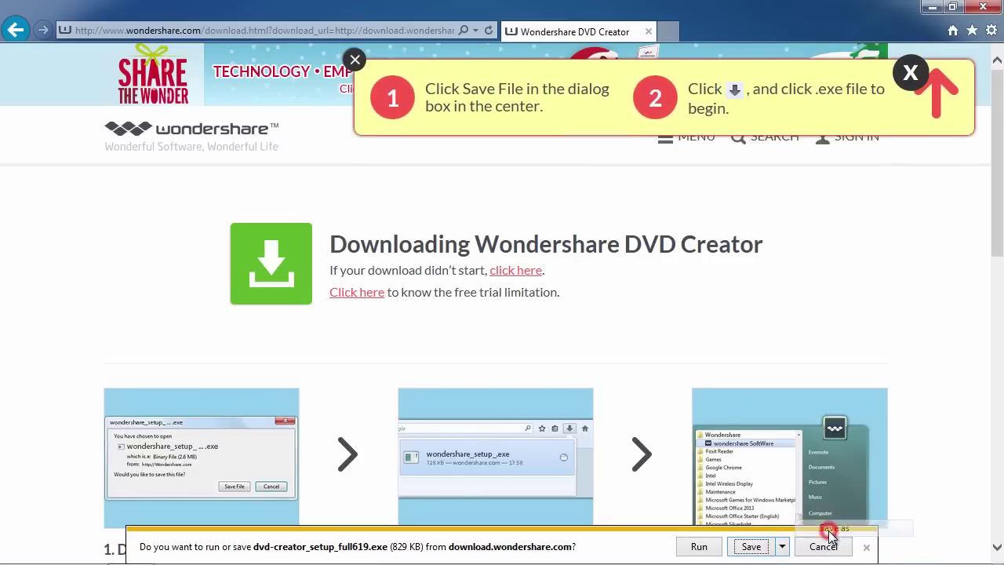
{"action": "left_click_drag", "start_coordinate": [340, 271], "coordinate": [341, 211]}
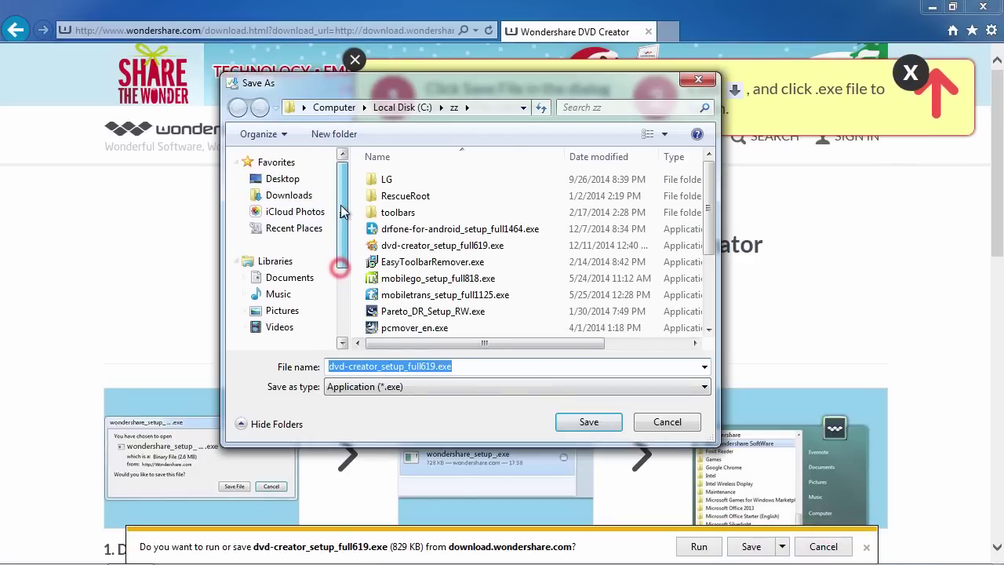
{"action": "left_click", "coordinate": [283, 179]}
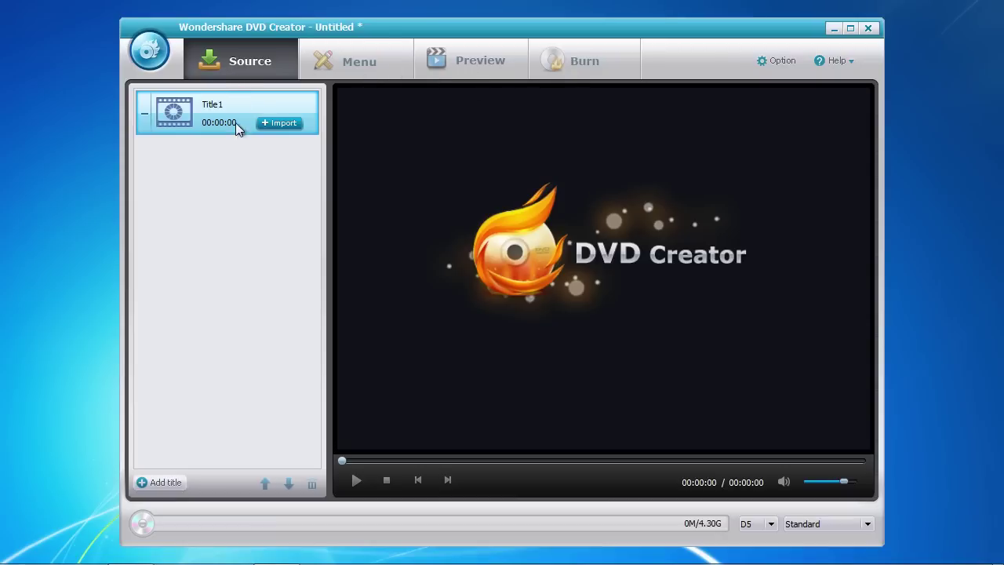
Import Wildlife.wmv from the Sample Videos folder into Title1.
{"action": "left_click", "coordinate": [279, 124]}
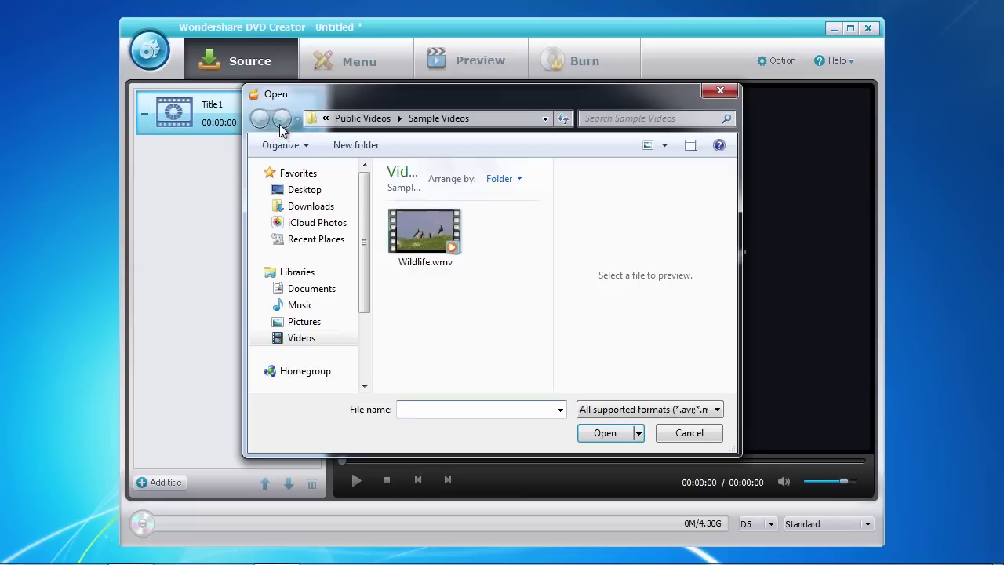
{"action": "left_click", "coordinate": [418, 236]}
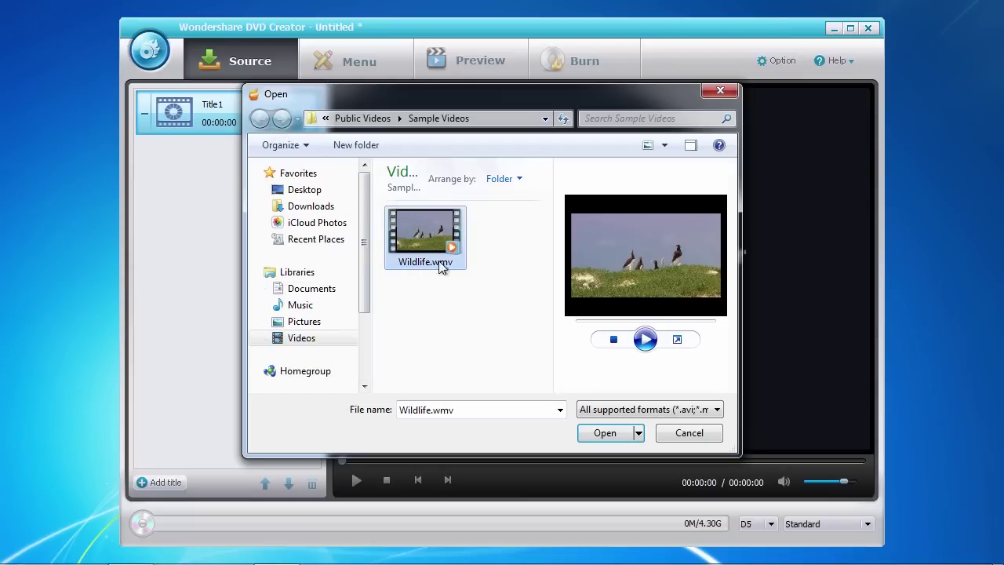
{"action": "left_click", "coordinate": [604, 433]}
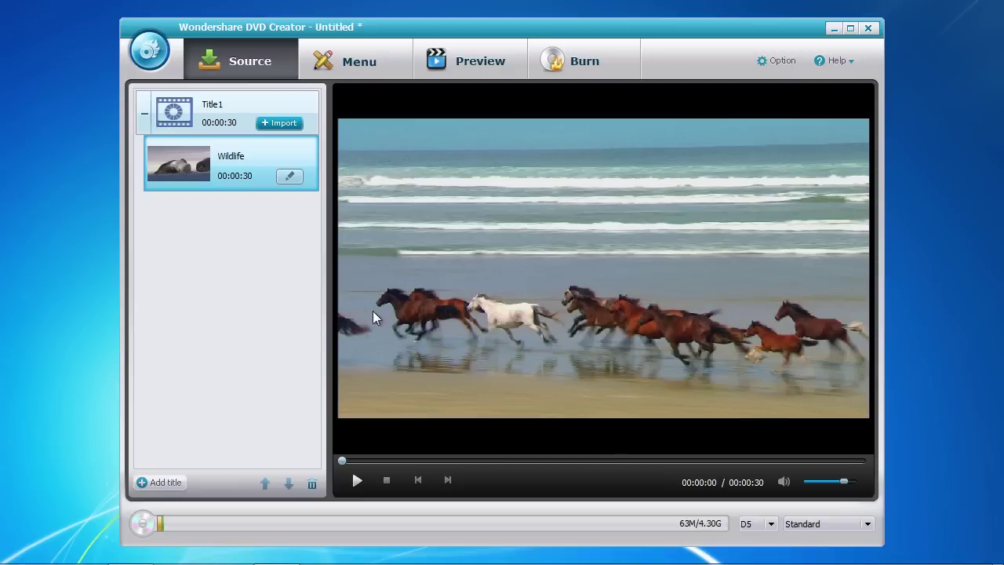
In the Wildlife clip editor, rotate a full turn back to original and trim the crop slightly.
{"action": "left_click", "coordinate": [289, 177]}
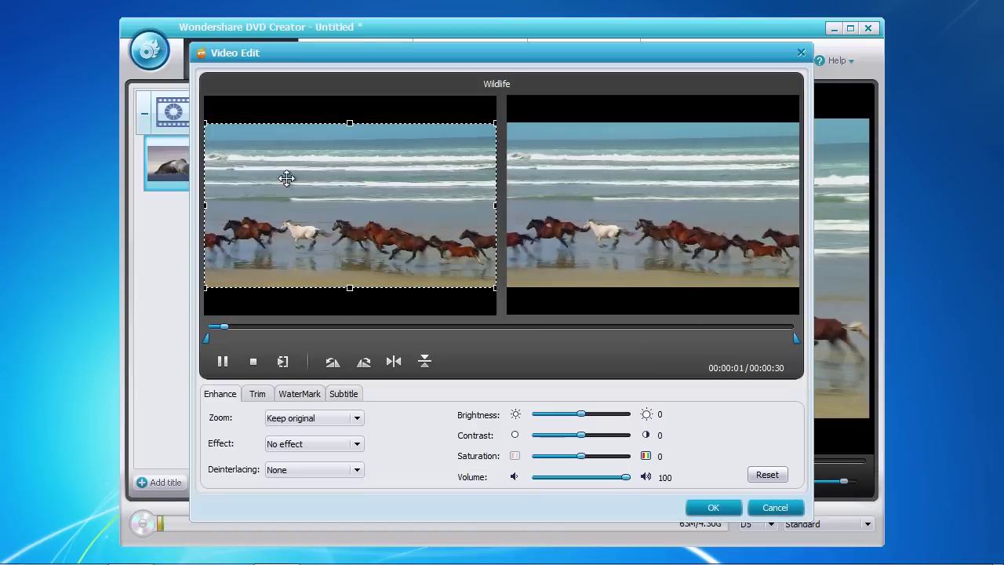
{"action": "left_click", "coordinate": [333, 360]}
{"action": "left_click", "coordinate": [333, 361]}
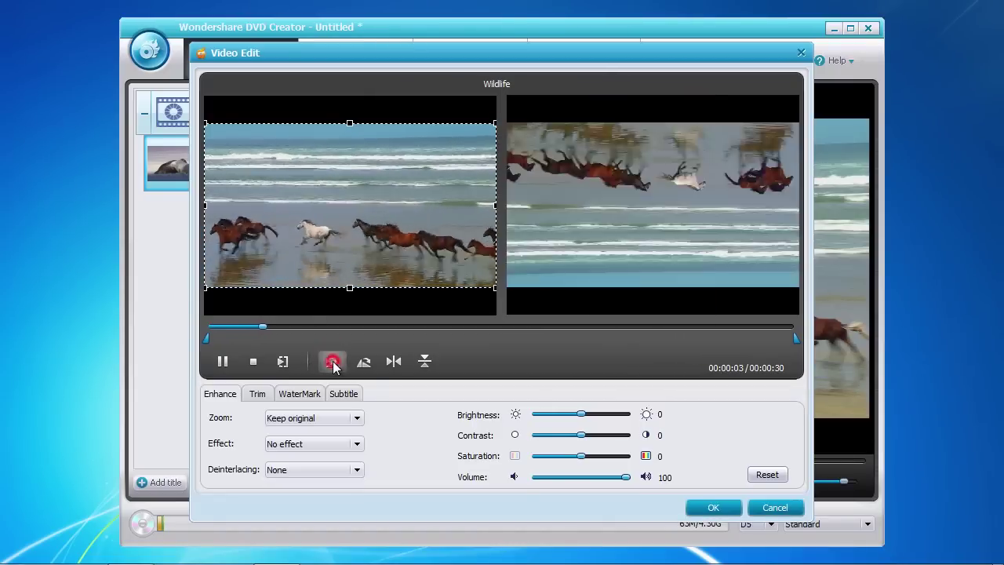
{"action": "left_click", "coordinate": [333, 360]}
{"action": "left_click", "coordinate": [332, 361]}
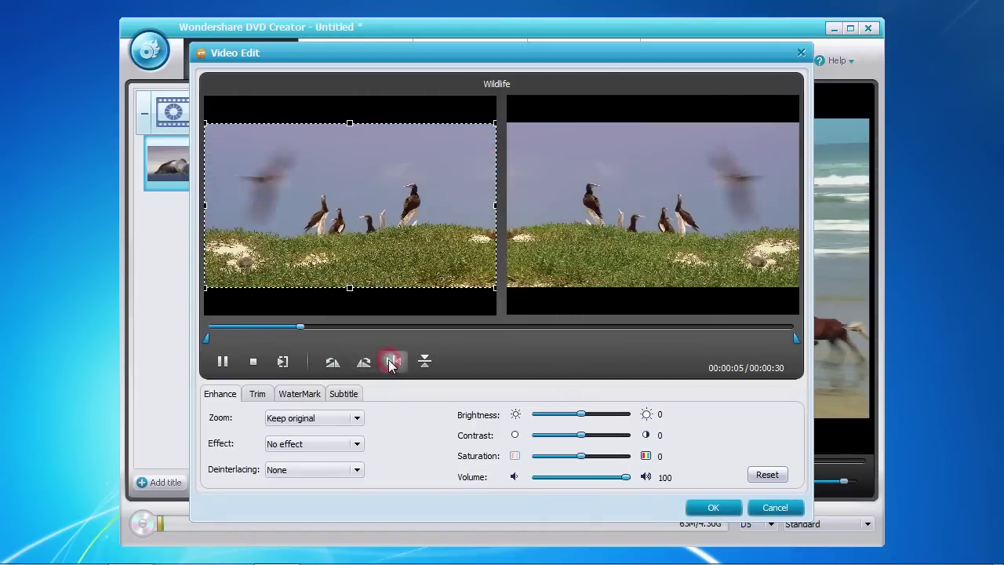
{"action": "mouse_move", "coordinate": [495, 287]}
{"action": "left_mouse_down"}
{"action": "mouse_move", "coordinate": [298, 189]}
{"action": "mouse_move", "coordinate": [405, 262]}
{"action": "mouse_move", "coordinate": [495, 287]}
{"action": "left_mouse_up"}
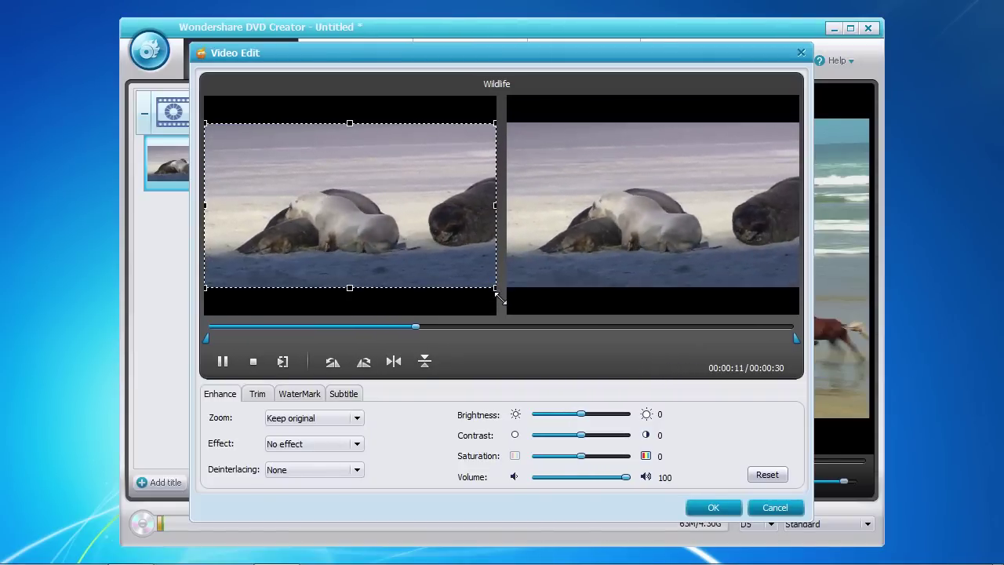
{"action": "left_click", "coordinate": [254, 362]}
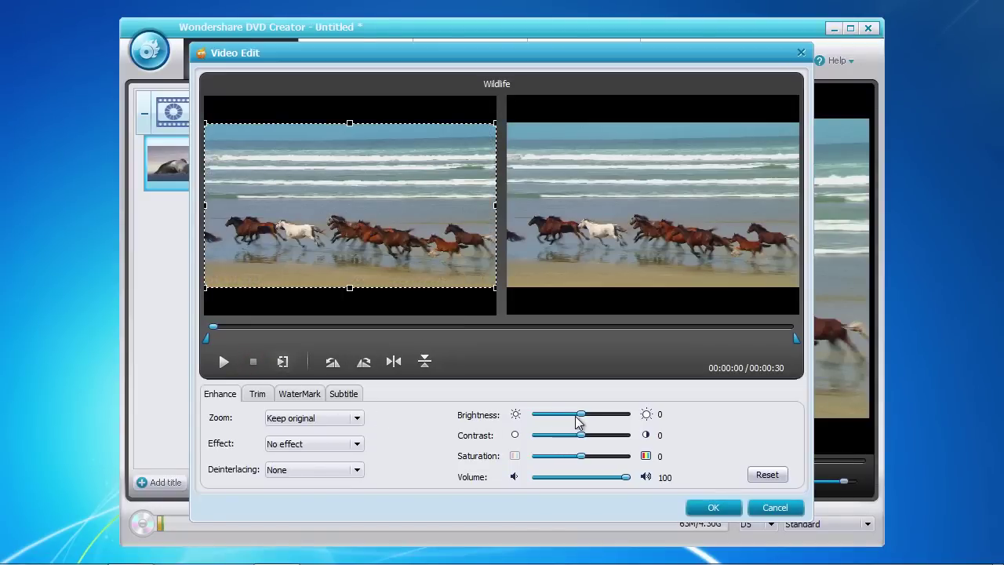
Set brightness -40 and contrast -25, glance at Trim, Watermark and Subtitle, and apply.
{"action": "left_click_drag", "start_coordinate": [582, 414], "coordinate": [574, 441]}
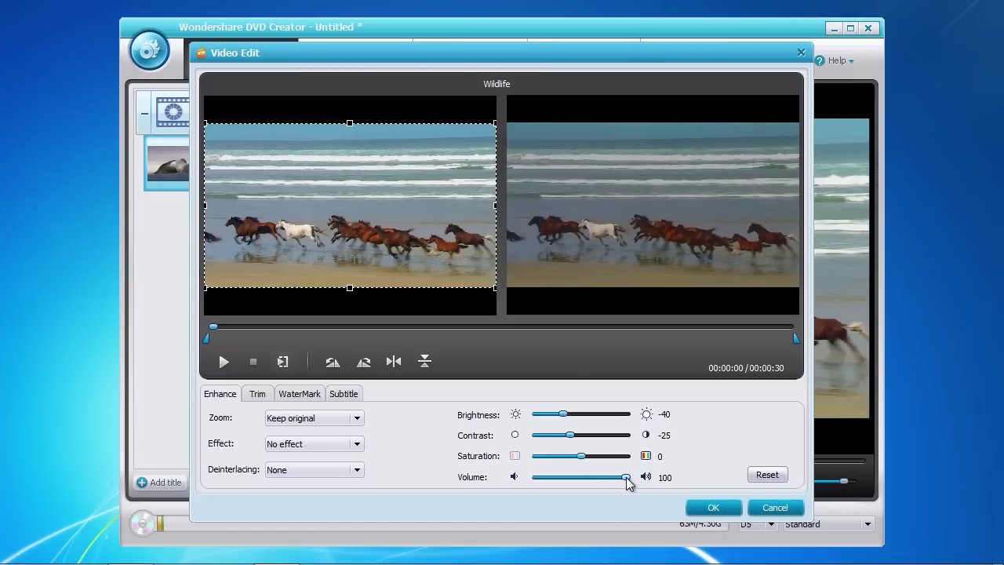
{"action": "mouse_move", "coordinate": [626, 477]}
{"action": "left_mouse_down"}
{"action": "mouse_move", "coordinate": [580, 485]}
{"action": "mouse_move", "coordinate": [633, 484]}
{"action": "left_mouse_up"}
{"action": "left_click", "coordinate": [257, 393]}
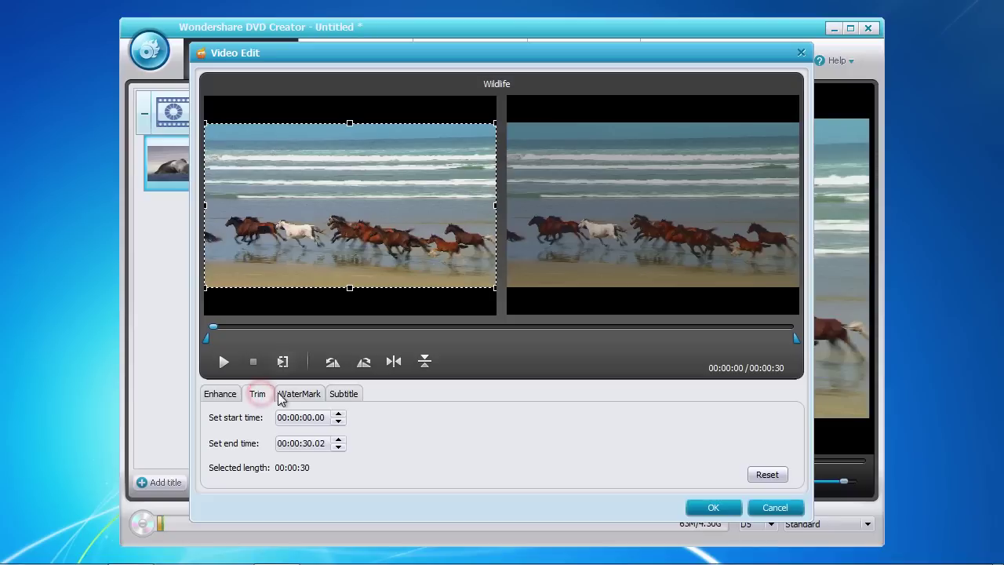
{"action": "left_click", "coordinate": [302, 396]}
{"action": "left_click", "coordinate": [346, 394]}
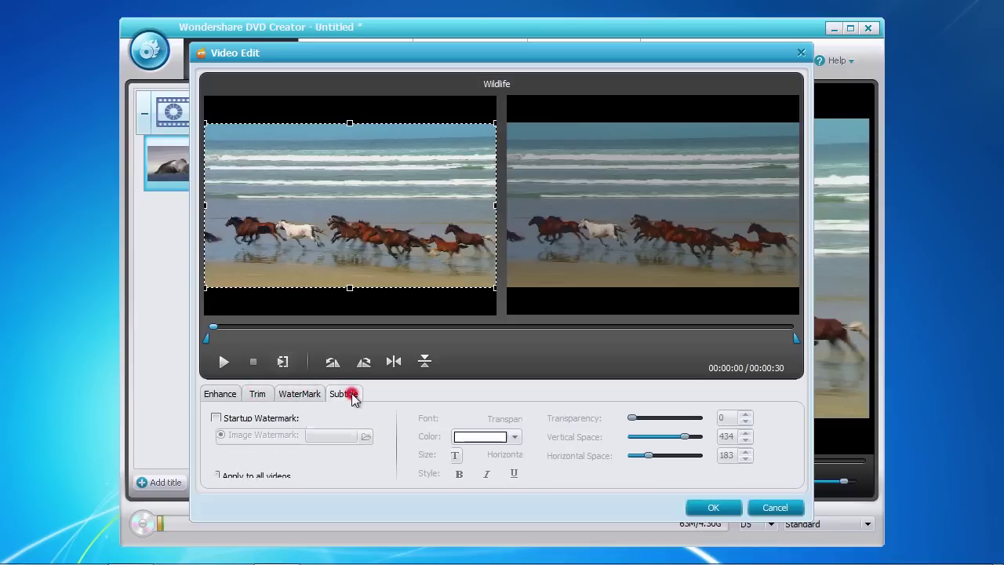
{"action": "left_click", "coordinate": [220, 394]}
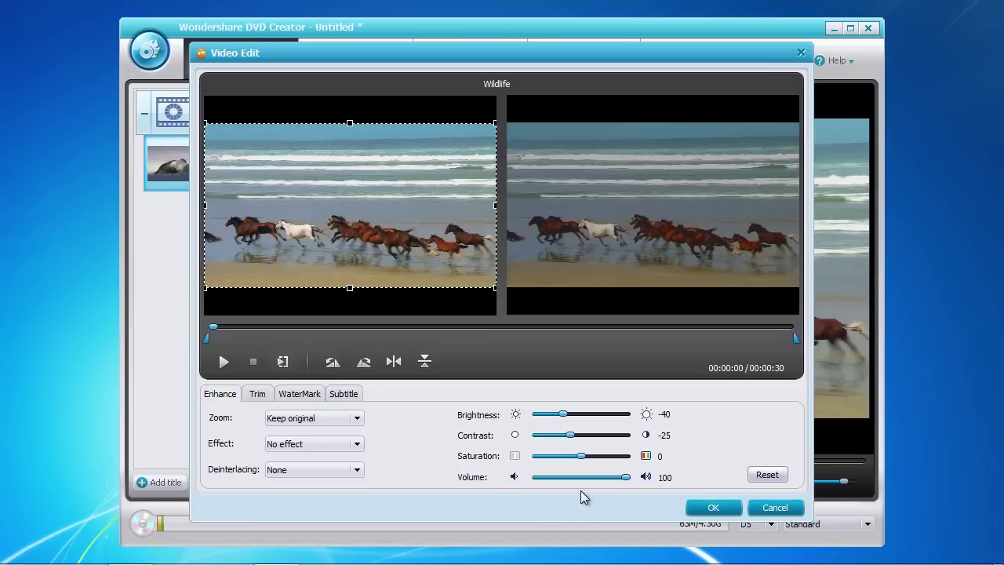
{"action": "left_click", "coordinate": [713, 508]}
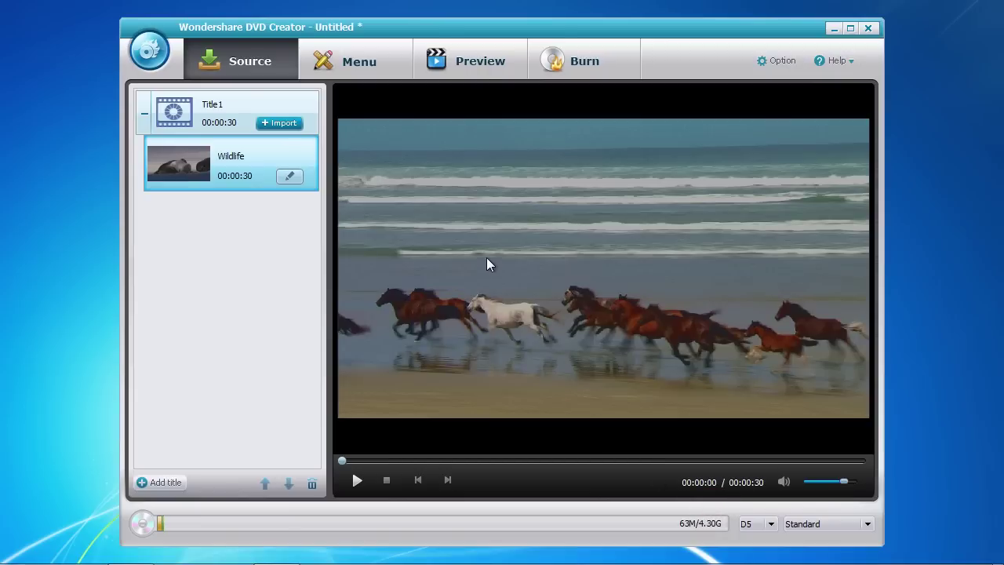
Try Car Trip, Field Spotlight and Ivy menu templates, then apply Classic and select Title1.
{"action": "left_click", "coordinate": [359, 69]}
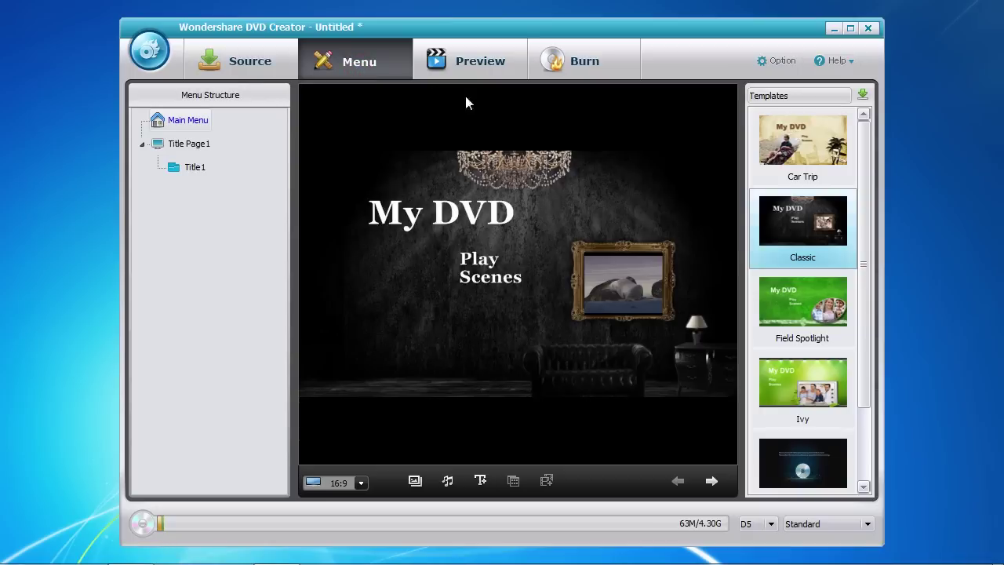
{"action": "left_click", "coordinate": [802, 157]}
{"action": "left_click", "coordinate": [801, 296]}
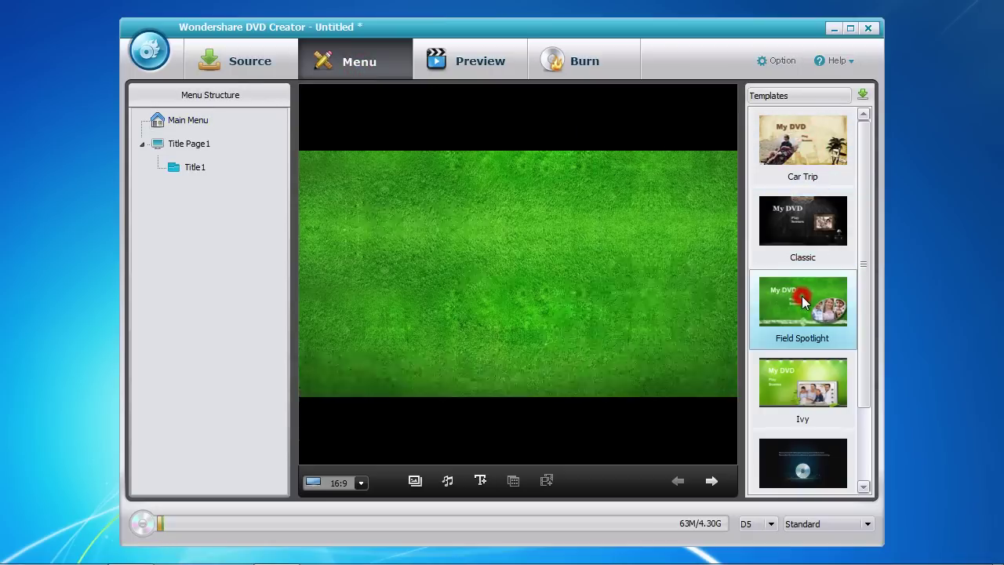
{"action": "left_click", "coordinate": [788, 375]}
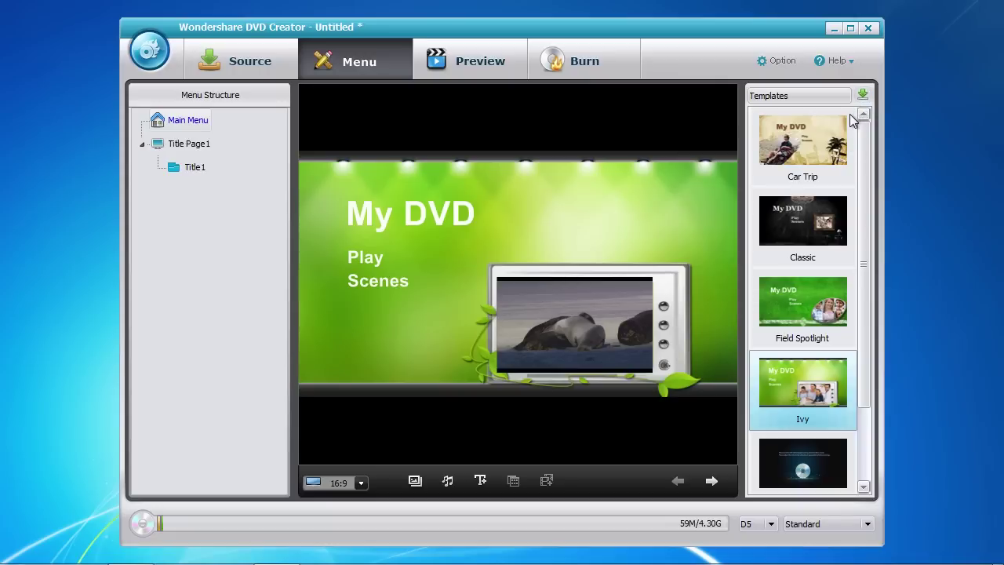
{"action": "left_click", "coordinate": [798, 226]}
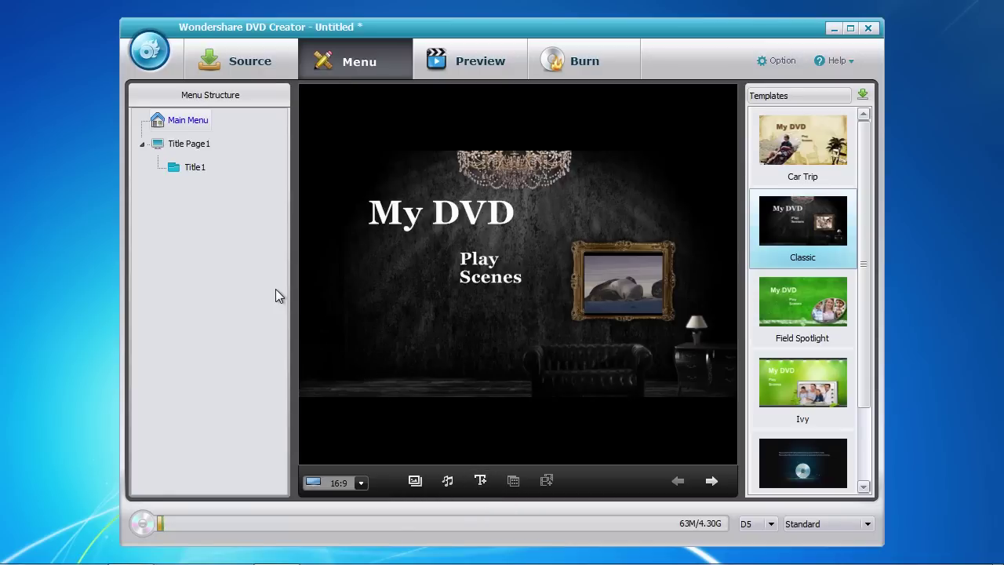
{"action": "left_click", "coordinate": [191, 161]}
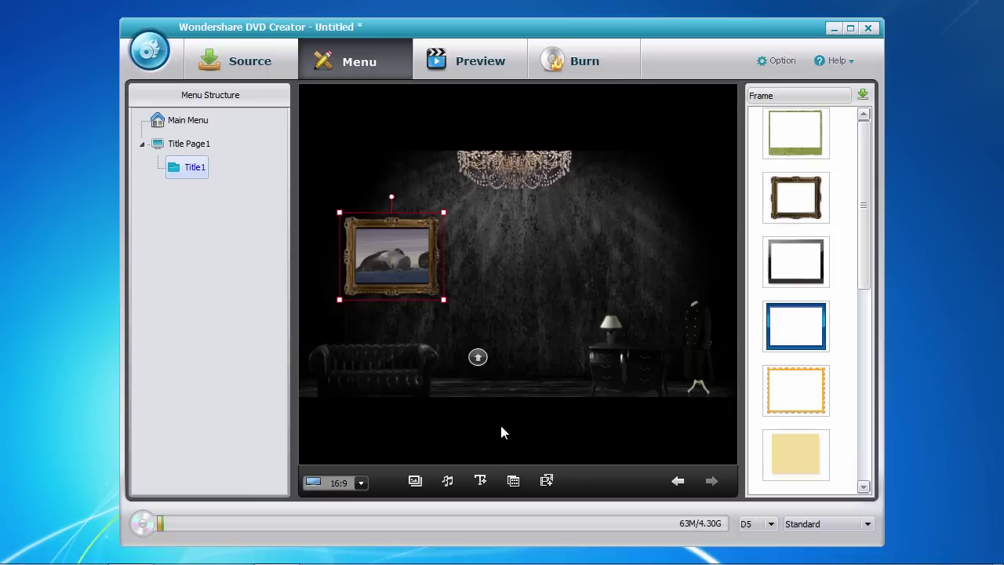
Insert chapter points at 00:00:02, 00:00:07 and 00:00:16 in Title1.
{"action": "left_click", "coordinate": [547, 481]}
{"action": "left_click", "coordinate": [251, 431]}
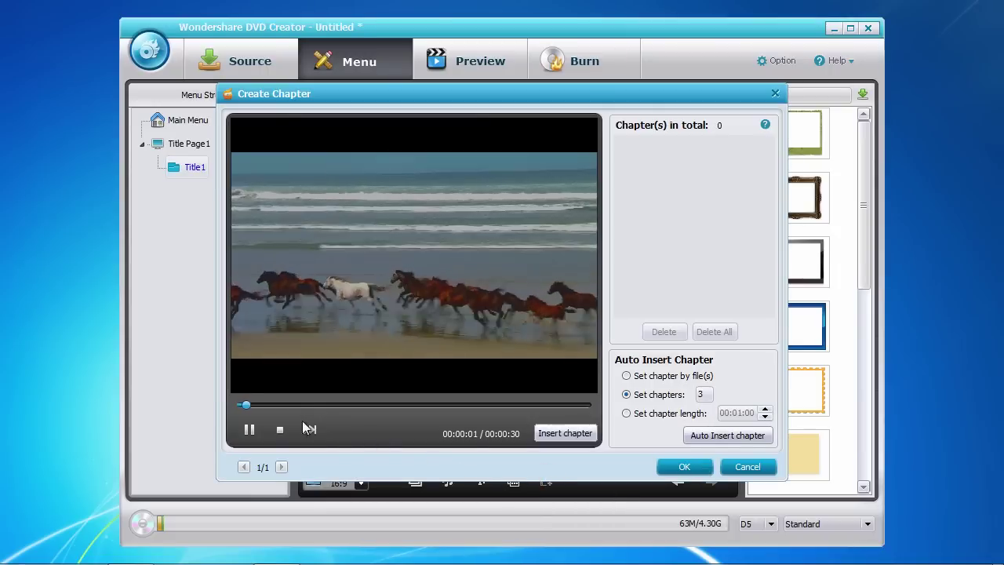
{"action": "left_click", "coordinate": [255, 436]}
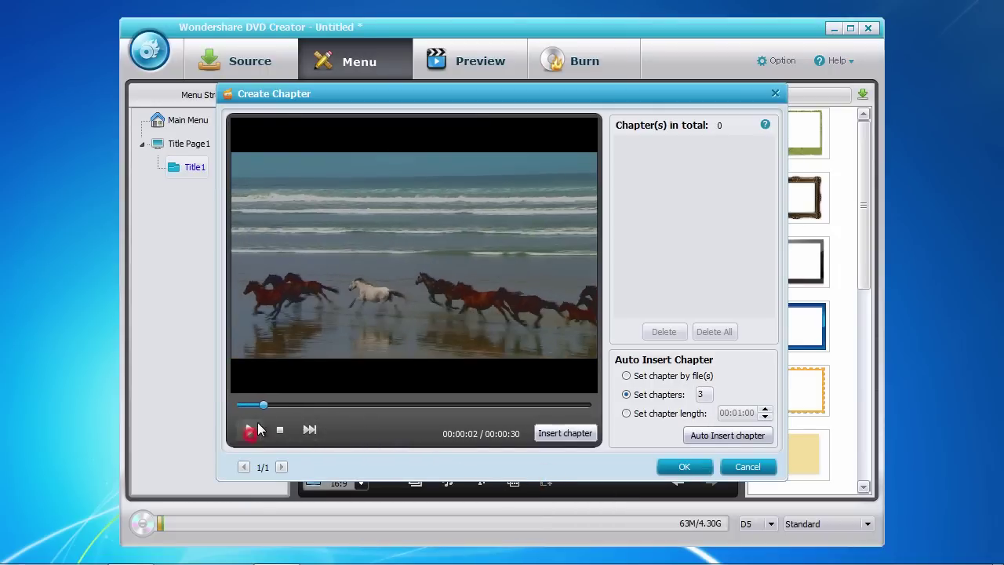
{"action": "left_click", "coordinate": [566, 433]}
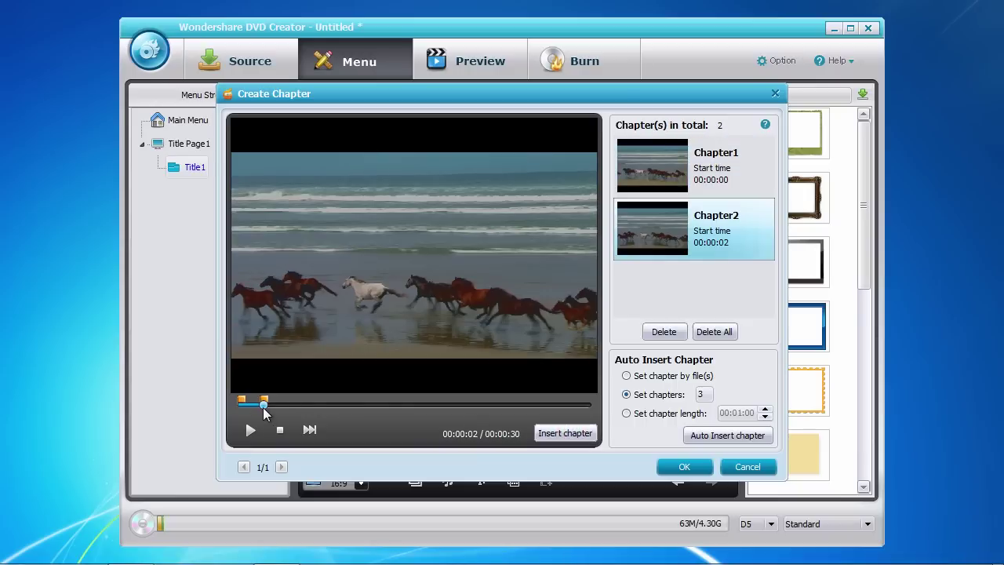
{"action": "left_click_drag", "start_coordinate": [282, 408], "coordinate": [323, 408]}
{"action": "left_click", "coordinate": [536, 435]}
{"action": "left_click", "coordinate": [421, 405]}
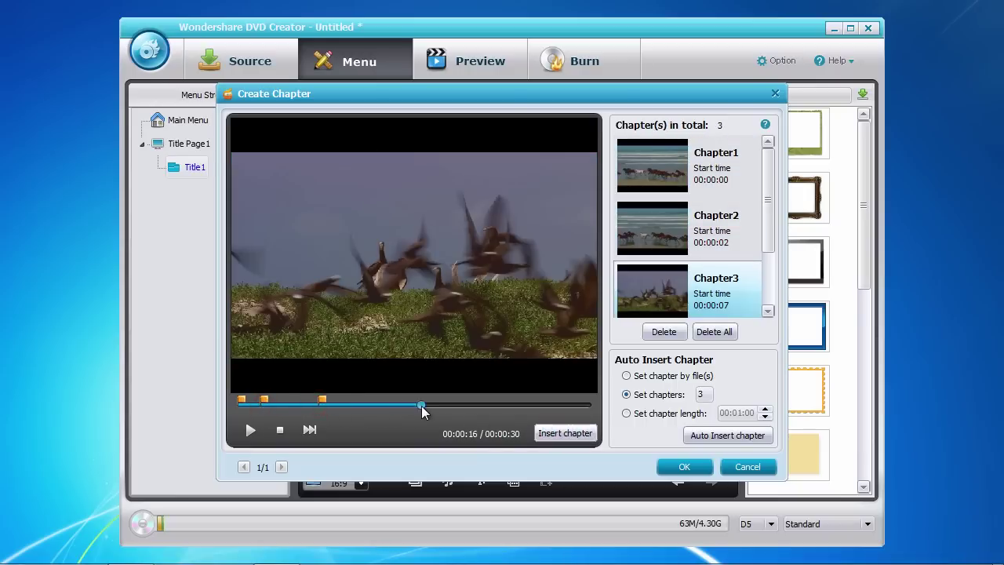
{"action": "left_click", "coordinate": [559, 436]}
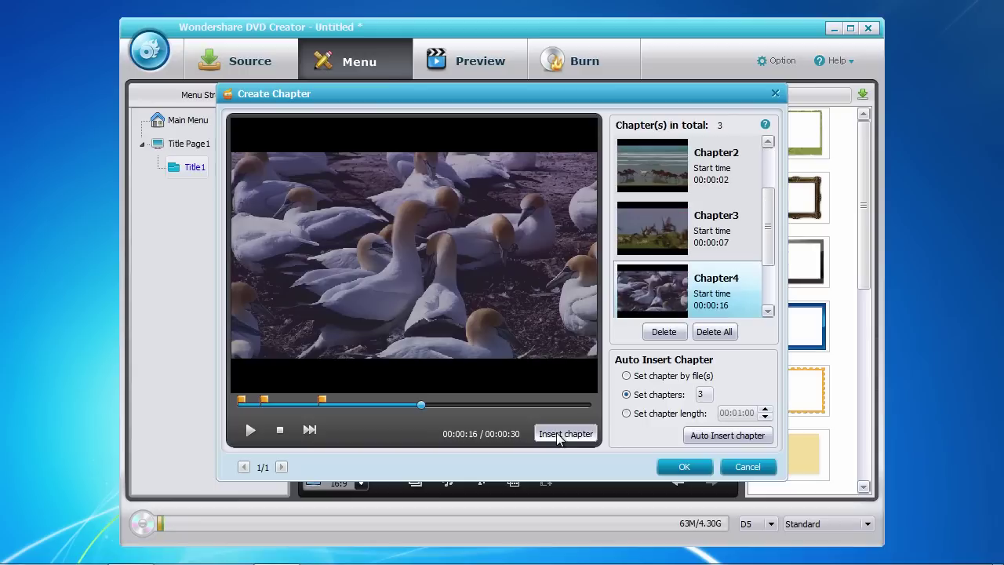
Delete Chapter4 to keep three chapters, confirm, and preview the disc menu.
{"action": "left_click", "coordinate": [722, 242]}
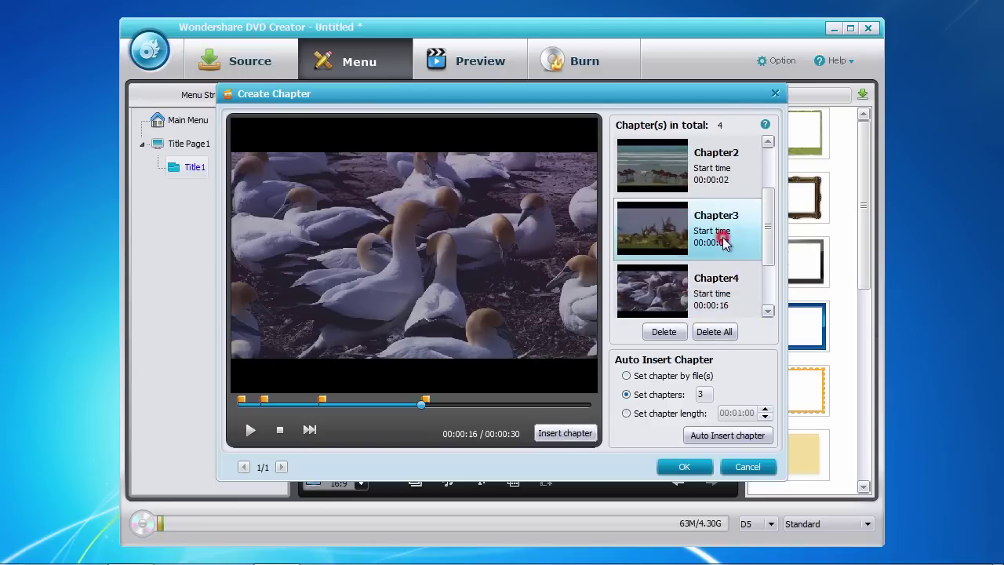
{"action": "left_click", "coordinate": [723, 290]}
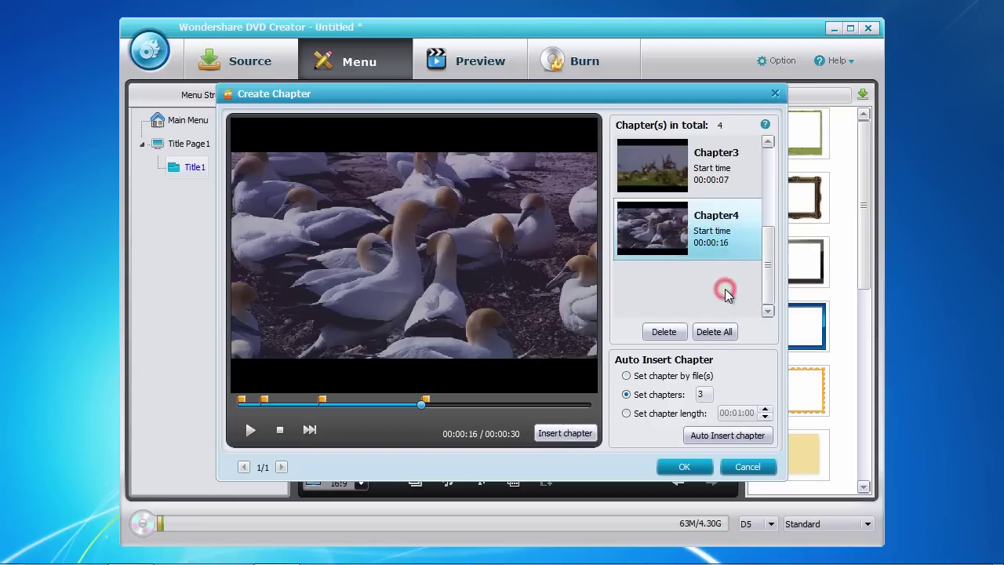
{"action": "left_click", "coordinate": [666, 332]}
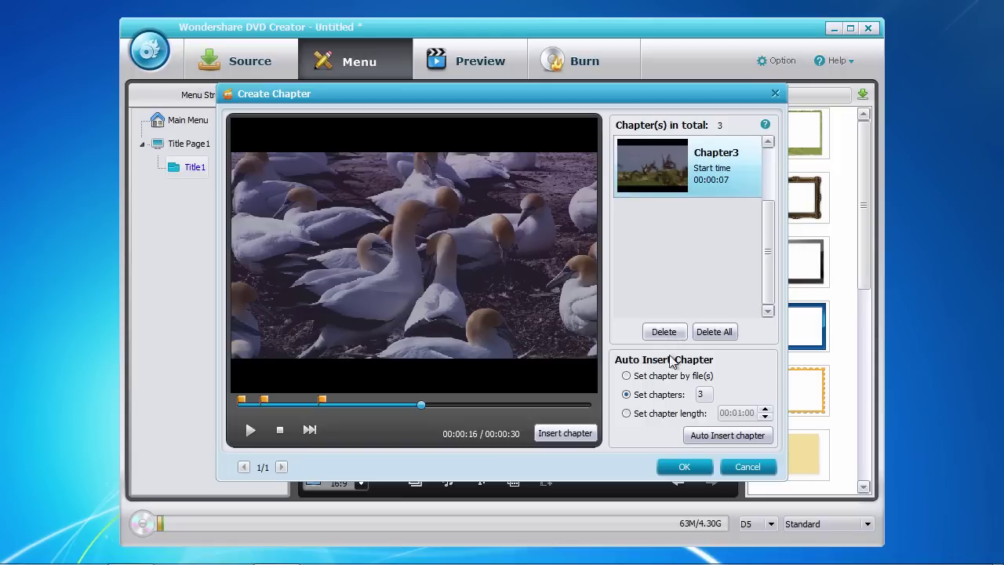
{"action": "left_click", "coordinate": [685, 468]}
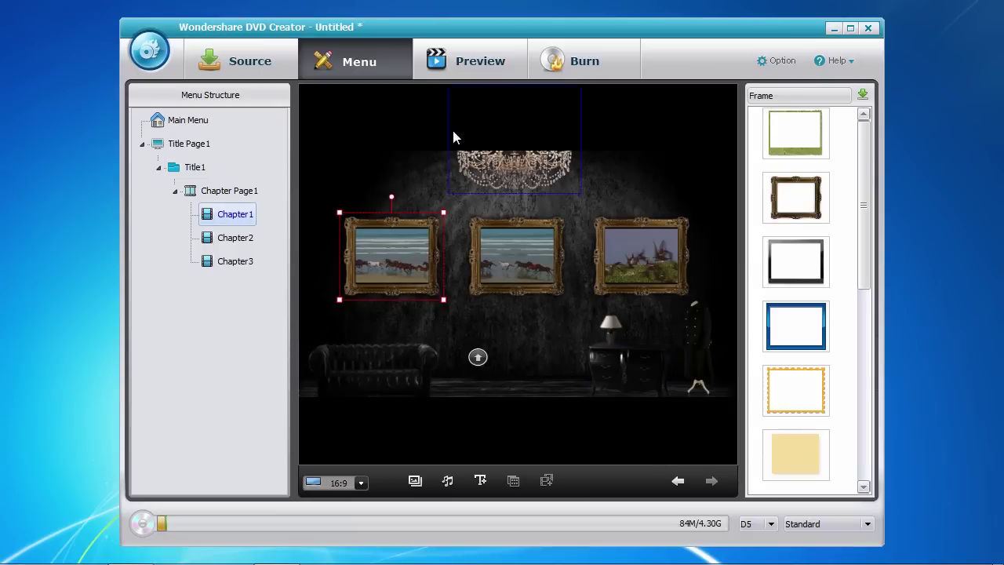
{"action": "left_click", "coordinate": [476, 67]}
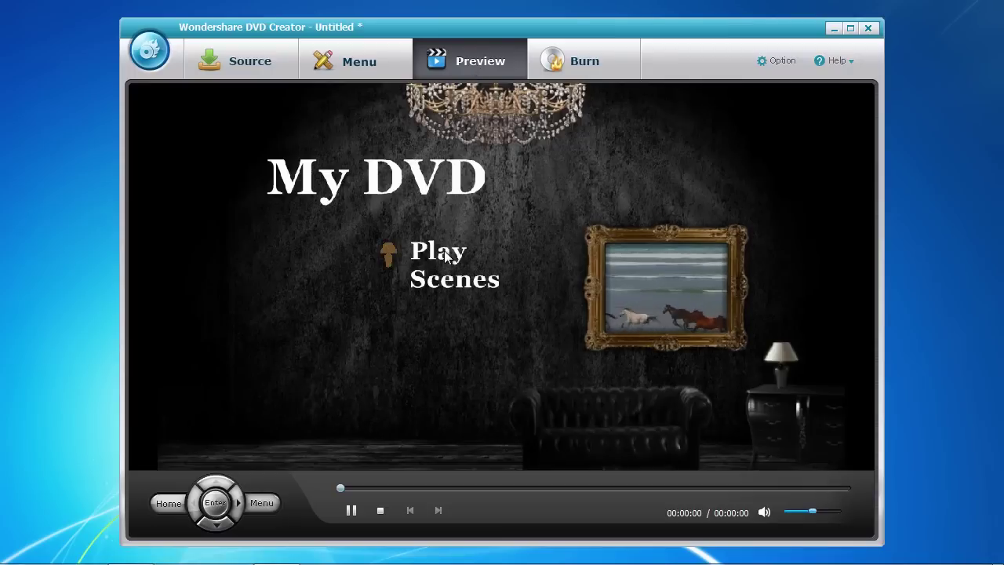
Play the title from the menu's Play item, return to the menu, then show Burn settings.
{"action": "left_click", "coordinate": [444, 253]}
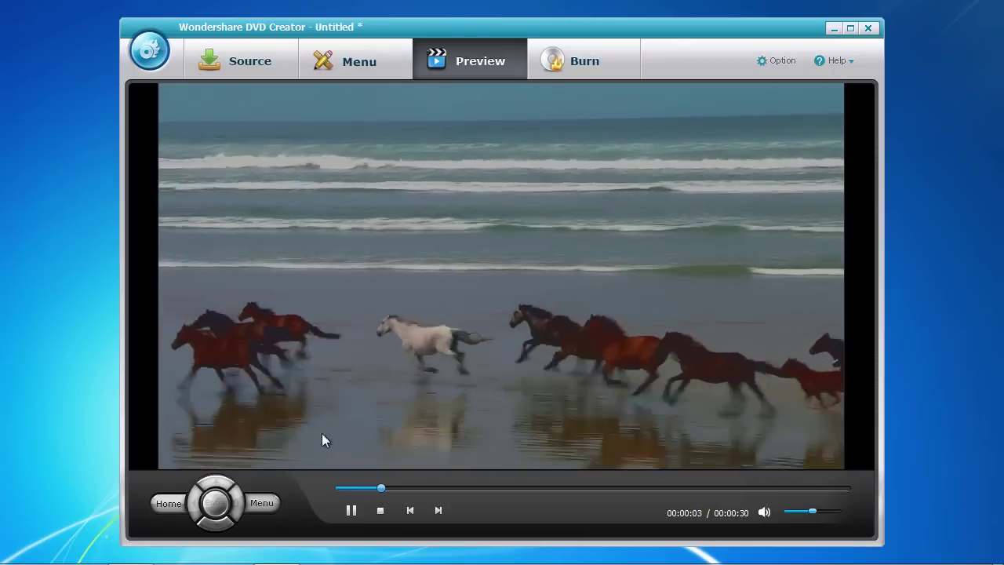
{"action": "left_click", "coordinate": [266, 502]}
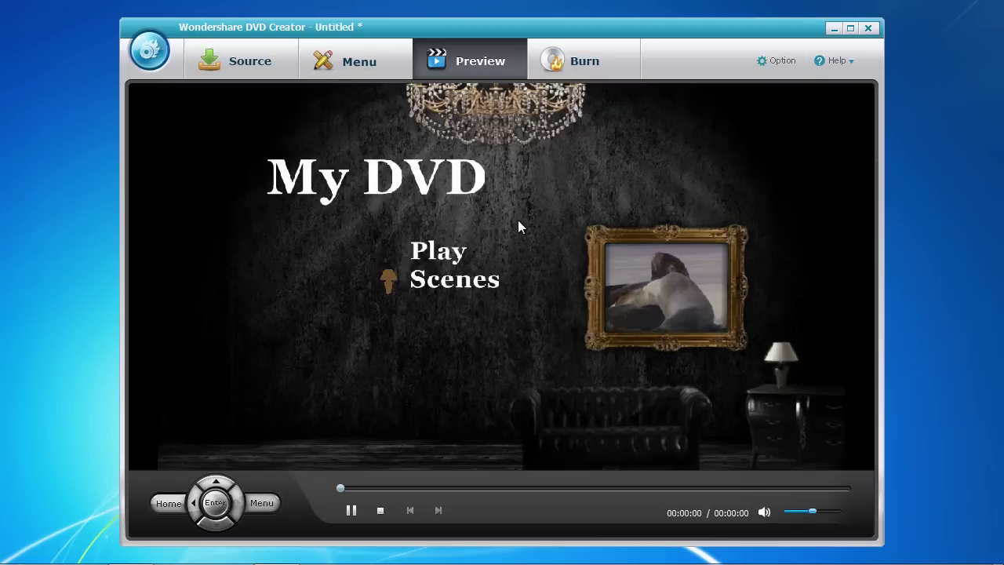
{"action": "left_click", "coordinate": [590, 72]}
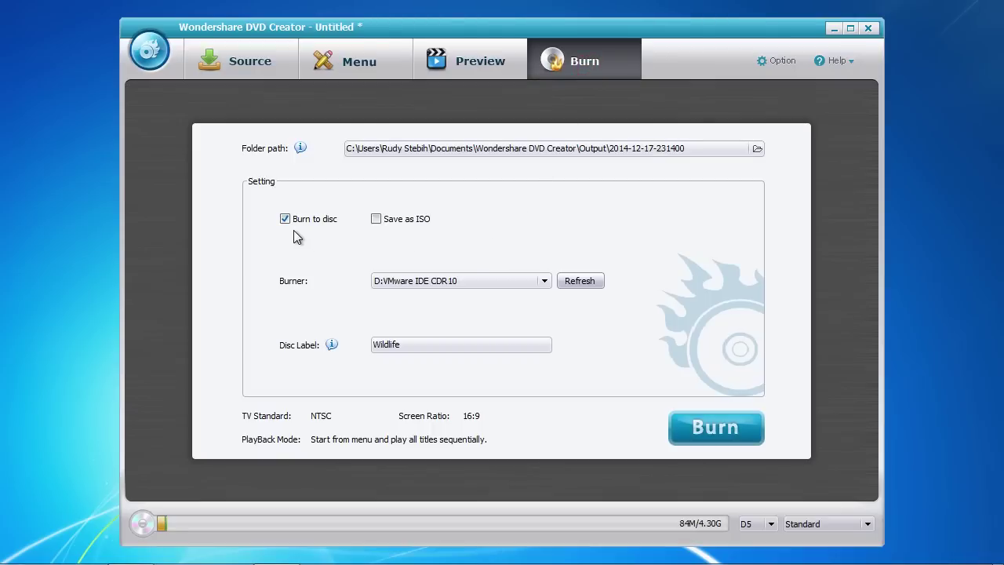
Keep Save as ISO off and the VMware IDE CDR10 burner unchanged.
{"action": "left_click", "coordinate": [375, 219]}
{"action": "left_click", "coordinate": [376, 219]}
{"action": "left_click", "coordinate": [543, 281]}
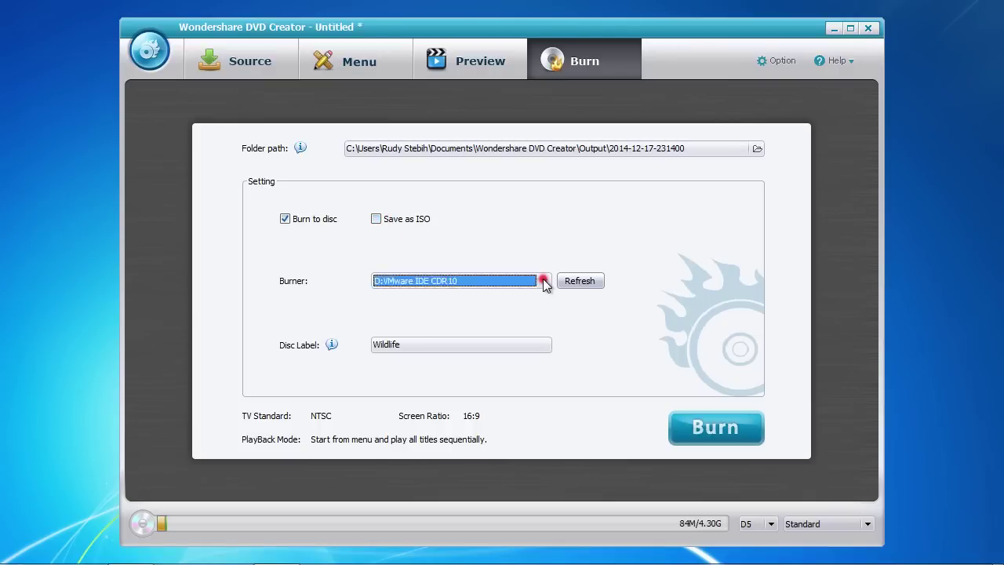
{"action": "left_click", "coordinate": [545, 282]}
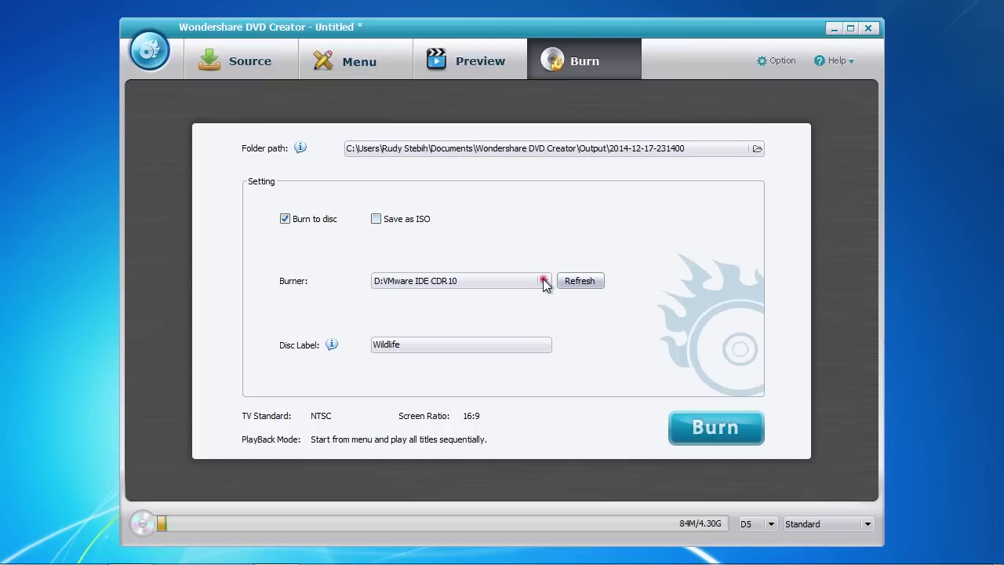
Change the disc label to MyWildlife and start burning the DVD.
{"action": "left_click", "coordinate": [413, 349]}
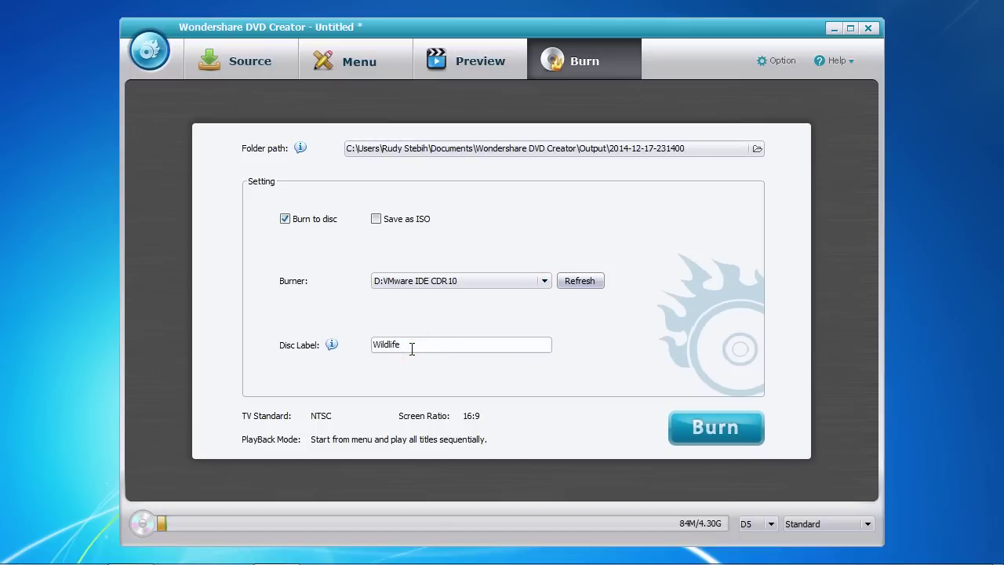
{"action": "type", "text": "My"}
{"action": "left_click", "coordinate": [708, 429]}
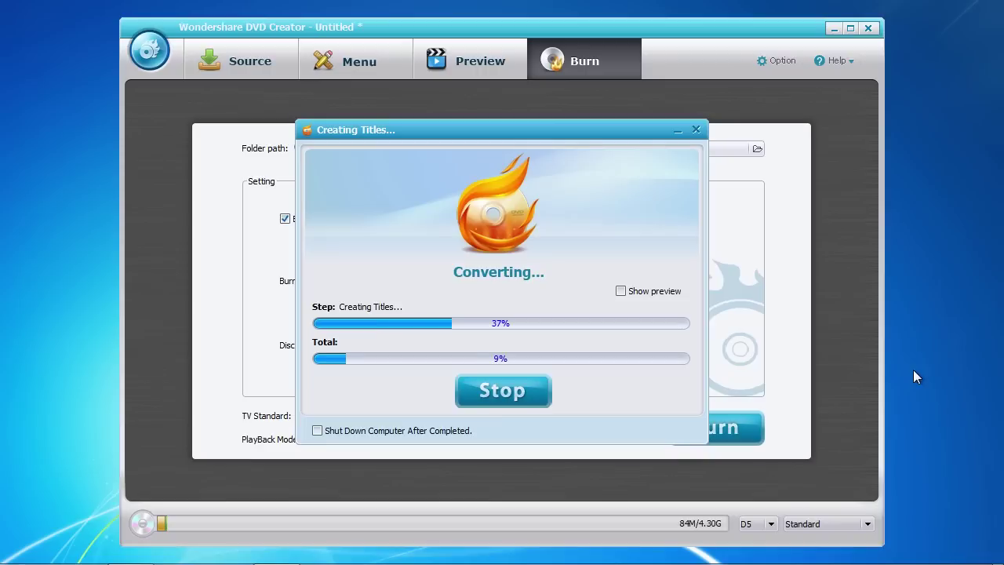
{"action": "key", "text": "alt+Tab"}
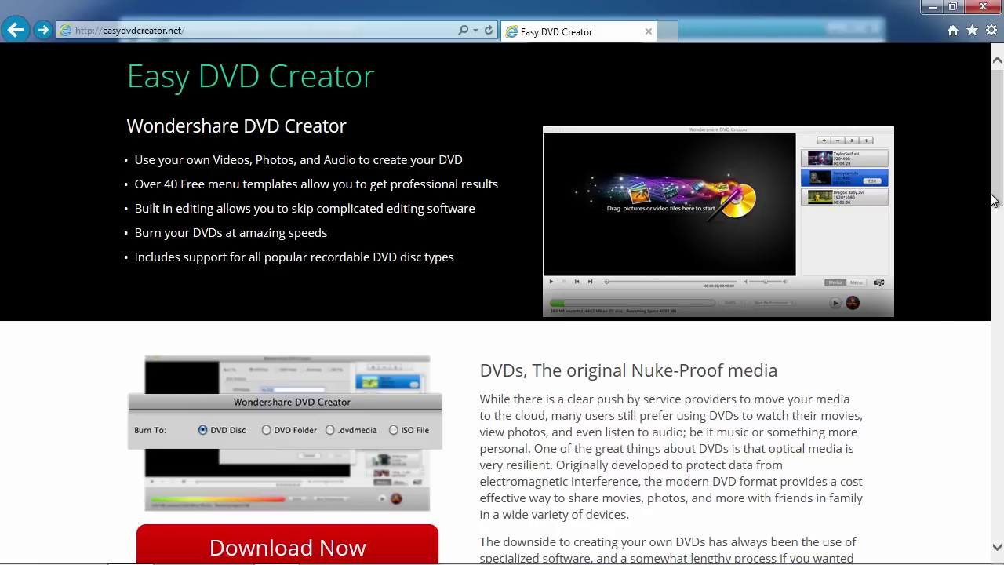
Scroll the easydvdcreator.net page down to the Get Wondershare DVD Creator Today section.
{"action": "left_click_drag", "start_coordinate": [995, 200], "coordinate": [999, 511]}
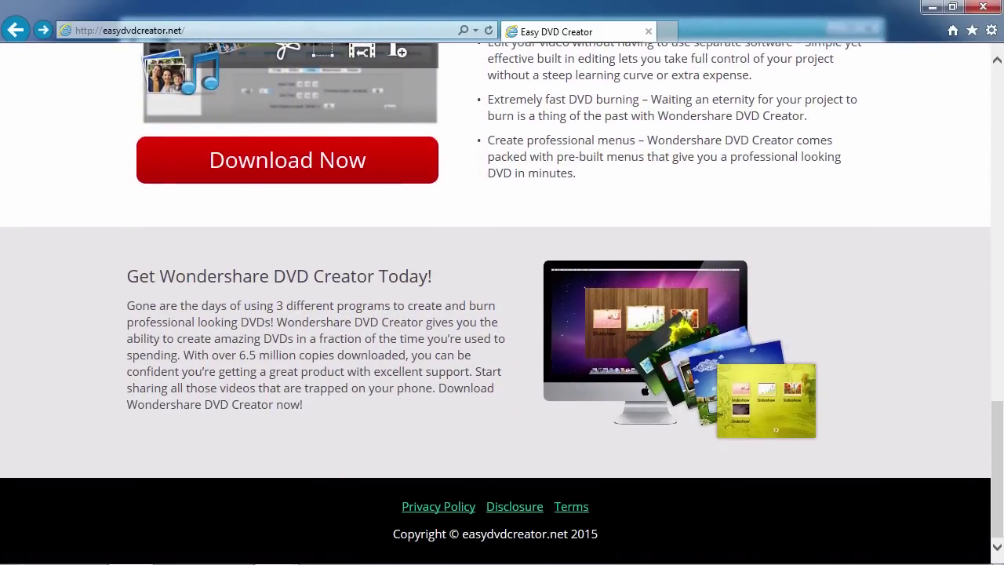